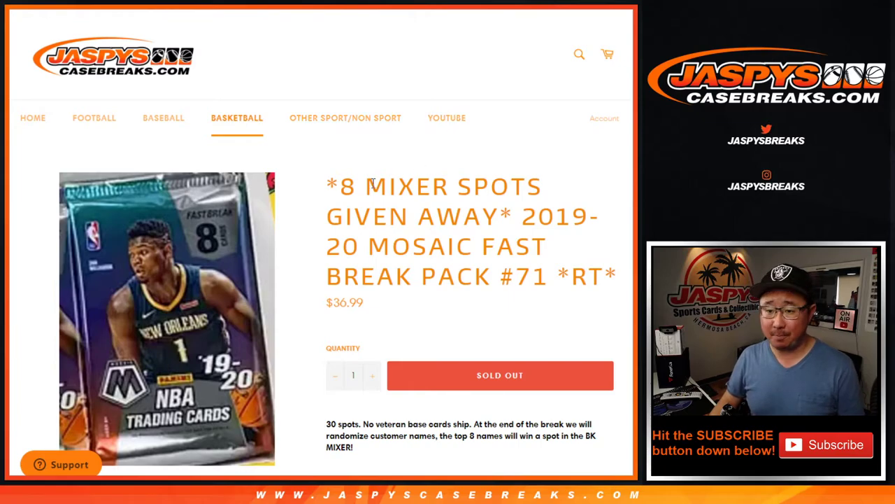
- Select and then deselect text in the product title and description
double_click(346, 186)
left_click(399, 187)
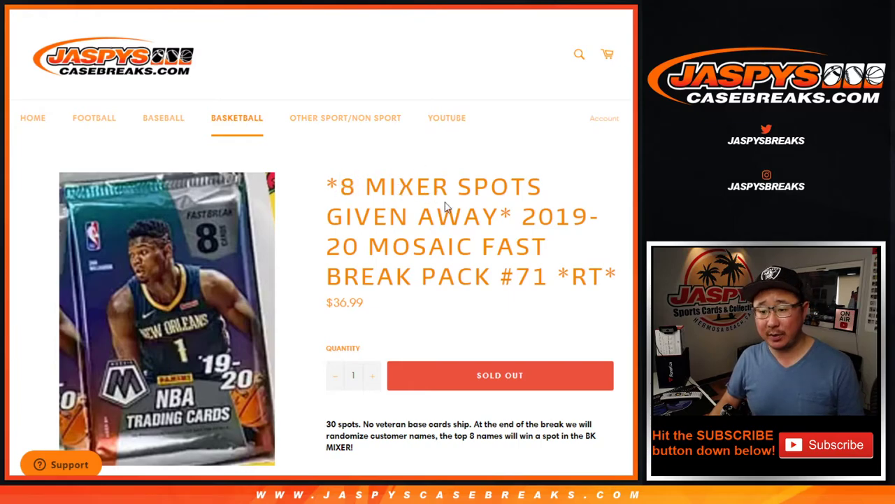
scroll(445, 203, "down", 3)
left_click_drag(406, 240, 399, 270)
left_click(400, 270)
scroll(399, 255, "up", 2)
- Shuffle the 30 buyer names seven times in the RANDOM.ORG List Randomizer
key("ctrl+Tab")
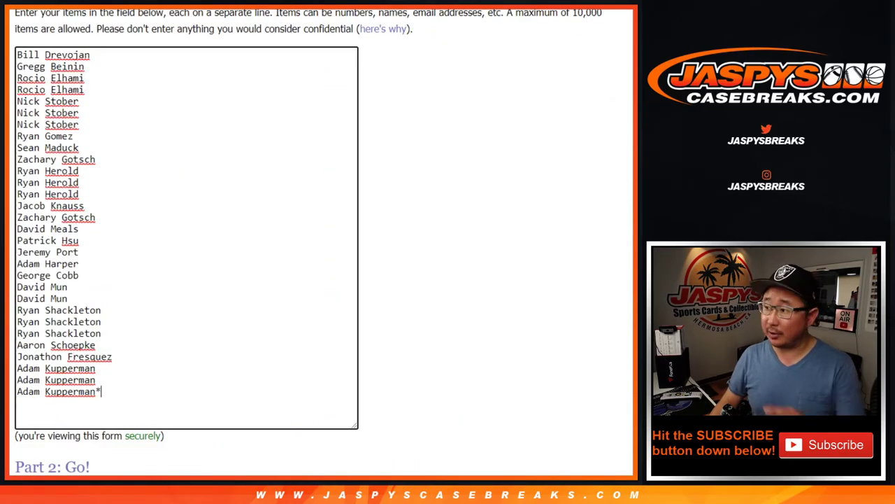
key("ctrl+Tab")
key("ctrl+Tab")
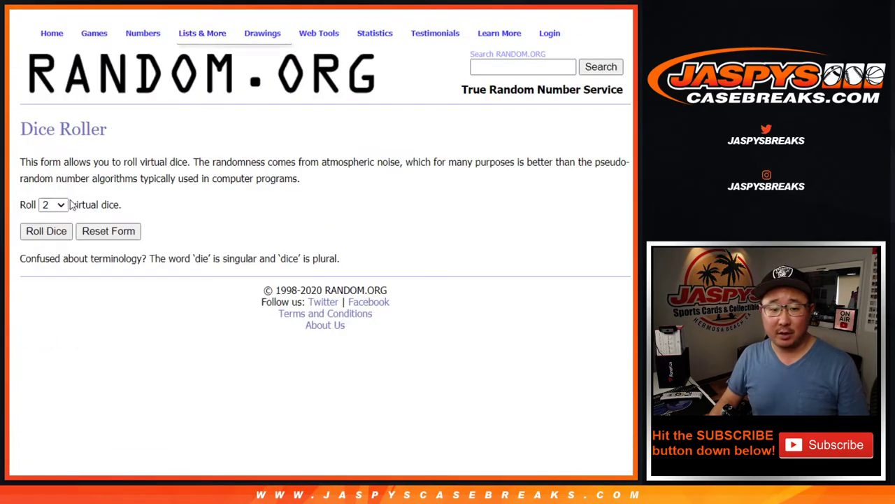
key("Return")
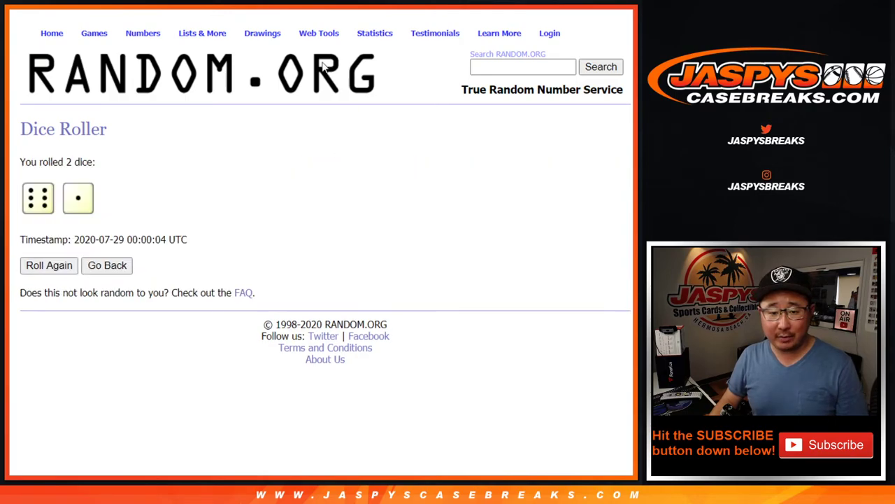
key("ctrl+Tab")
scroll(440, 176, "down", 1)
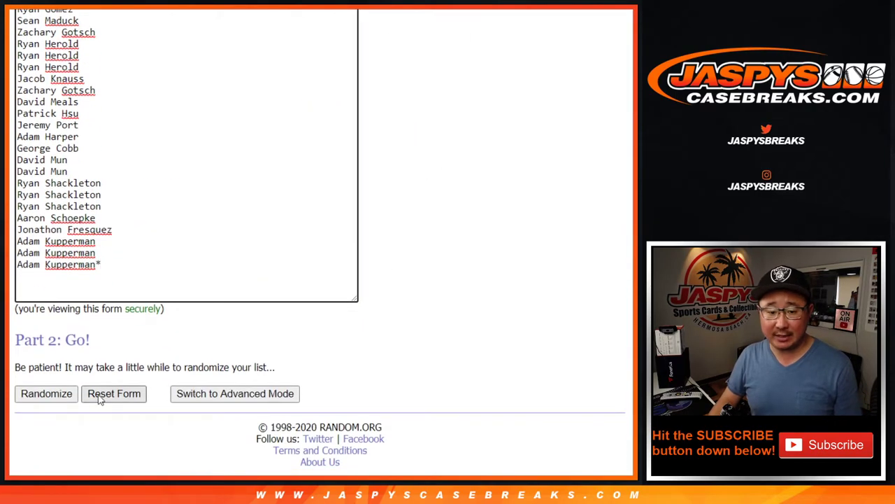
left_click(37, 396)
left_click(36, 394)
scroll(35, 396, "down", 3)
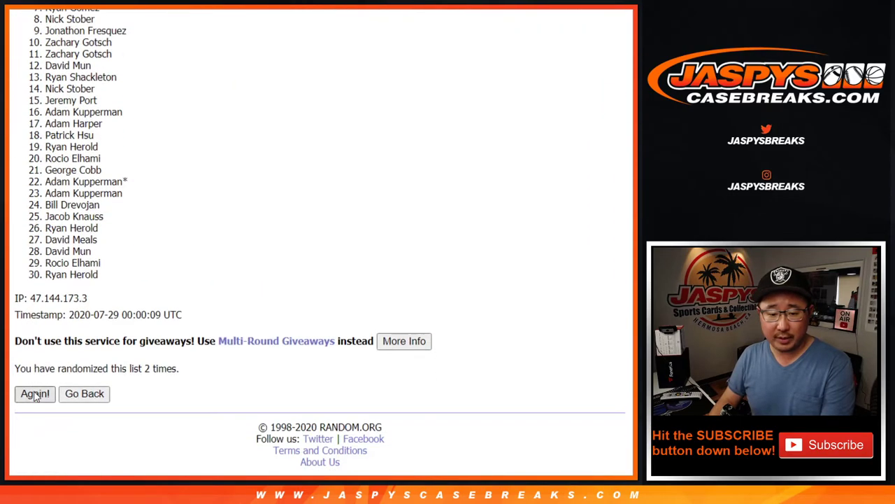
left_click(32, 395)
left_click(32, 395)
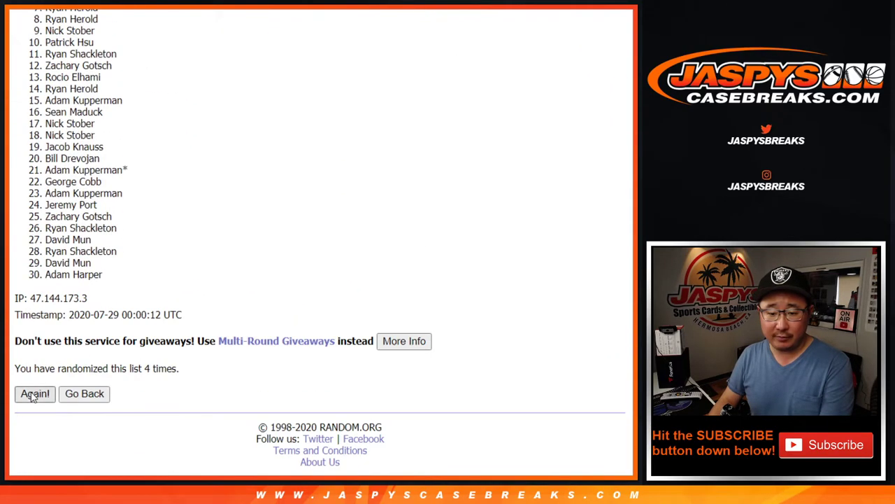
left_click(33, 395)
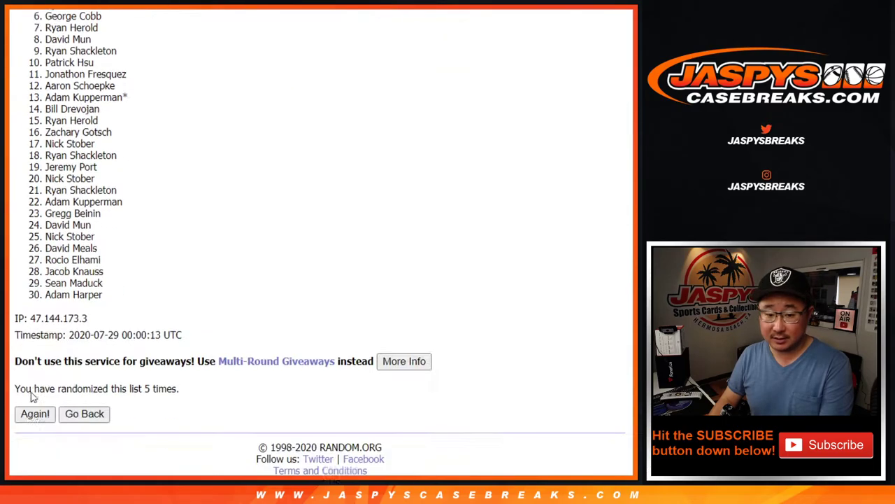
left_click(33, 395)
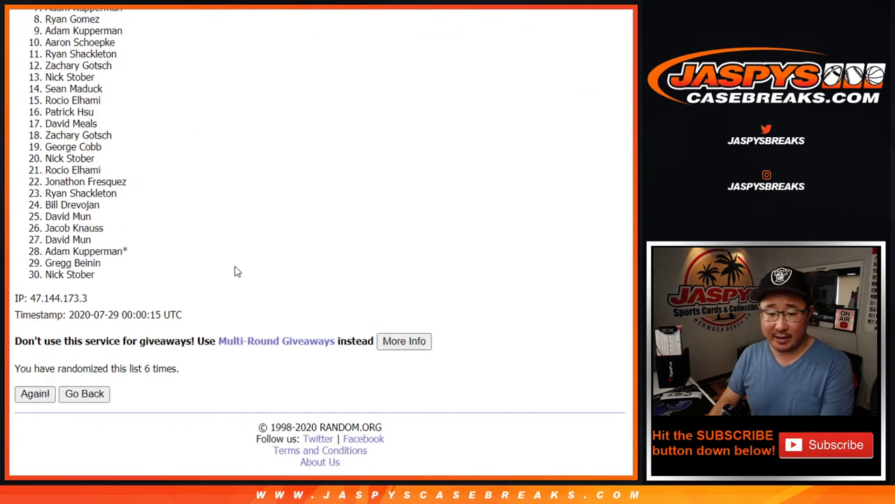
- Copy the shuffled buyer list into column A of the Google Sheet, starting at A1
scroll(94, 179, "up", 4)
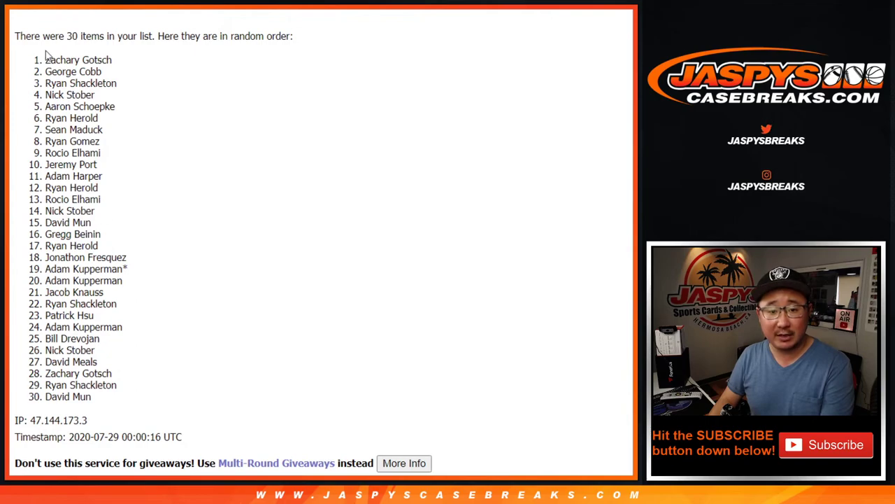
mouse_move(46, 56)
left_mouse_down()
mouse_move(119, 359)
mouse_move(117, 396)
left_mouse_up()
key("ctrl+c")
scroll(194, 336, "down", 1)
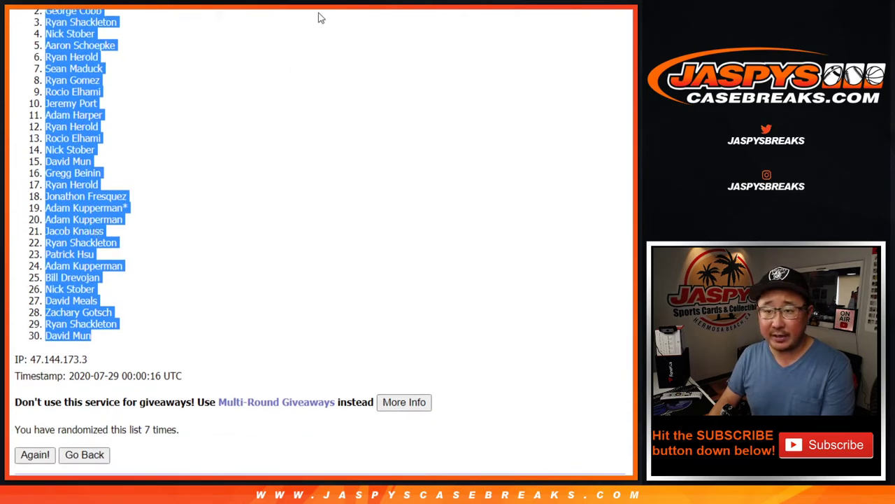
key("alt+Tab")
right_click(76, 108)
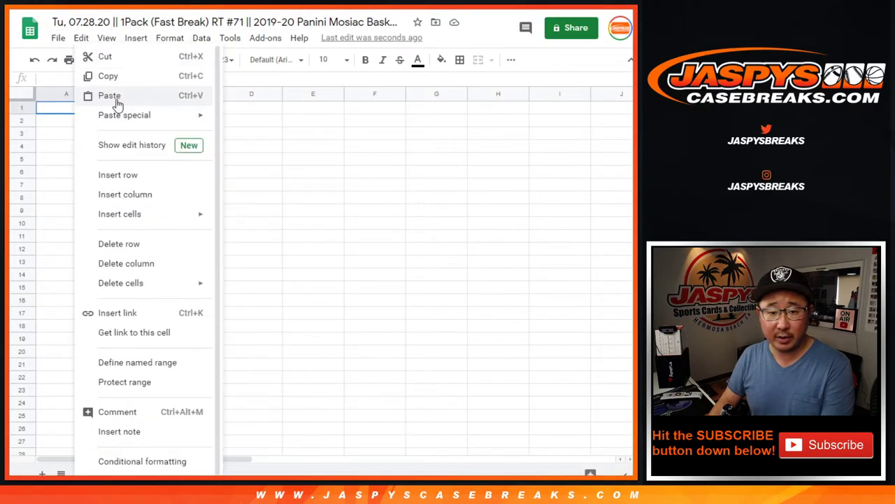
left_click(117, 103)
scroll(210, 229, "down", 3)
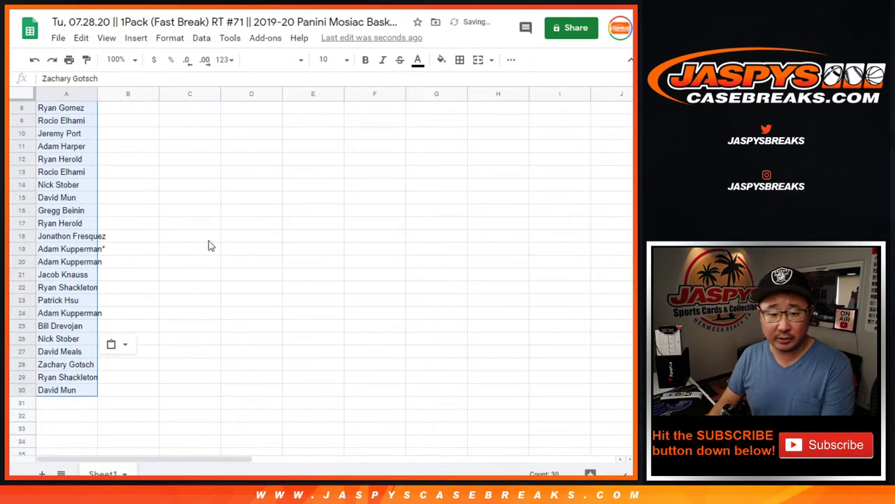
scroll(230, 189, "up", 3)
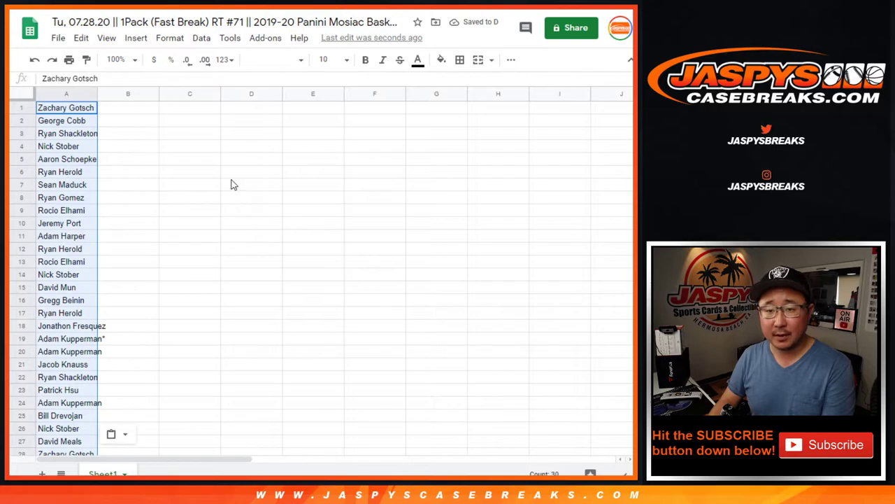
- Shuffle the NBA team list seven times so Houston Rockets leads, then select all 30 teams
key("ctrl+Tab")
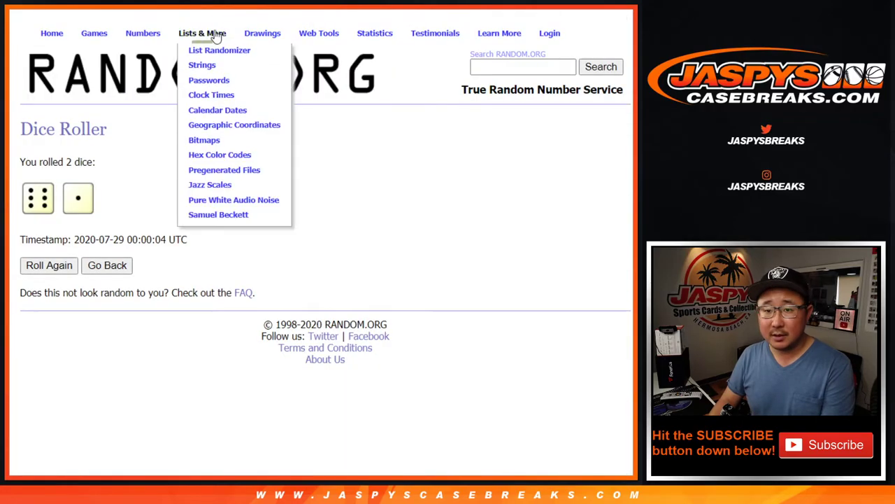
key("ctrl+Tab")
left_click(49, 393)
scroll(42, 349, "down", 5)
left_click(40, 396)
left_click(40, 396)
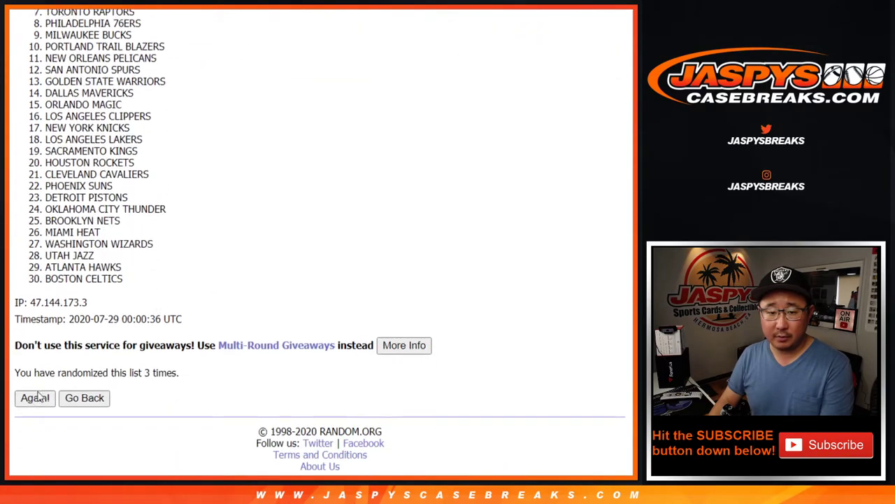
left_click(39, 396)
left_click(40, 396)
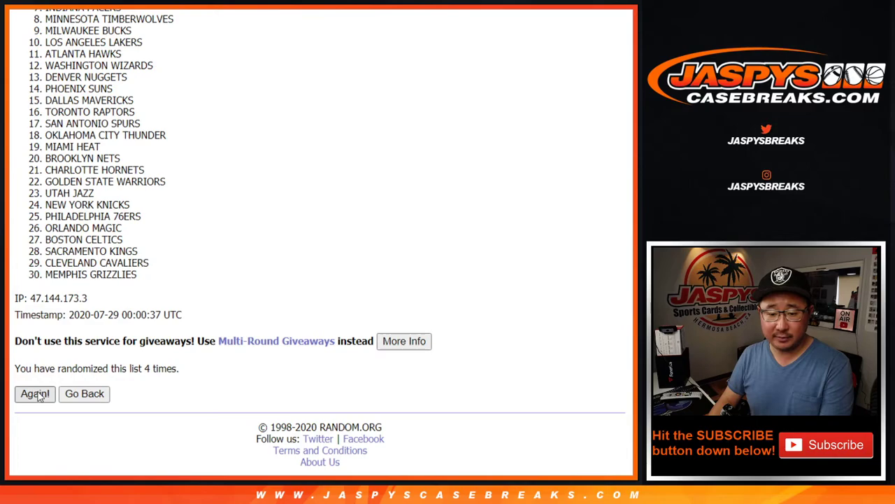
left_click(40, 396)
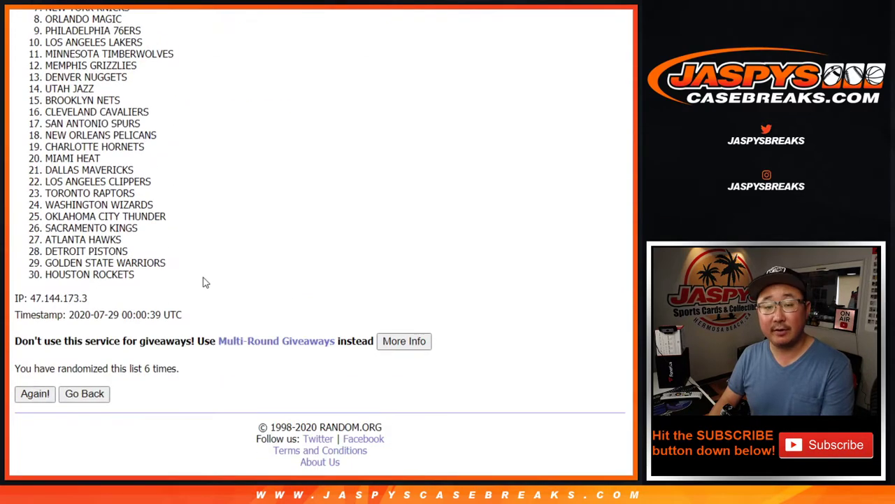
key("Return")
scroll(46, 106, "up", 2)
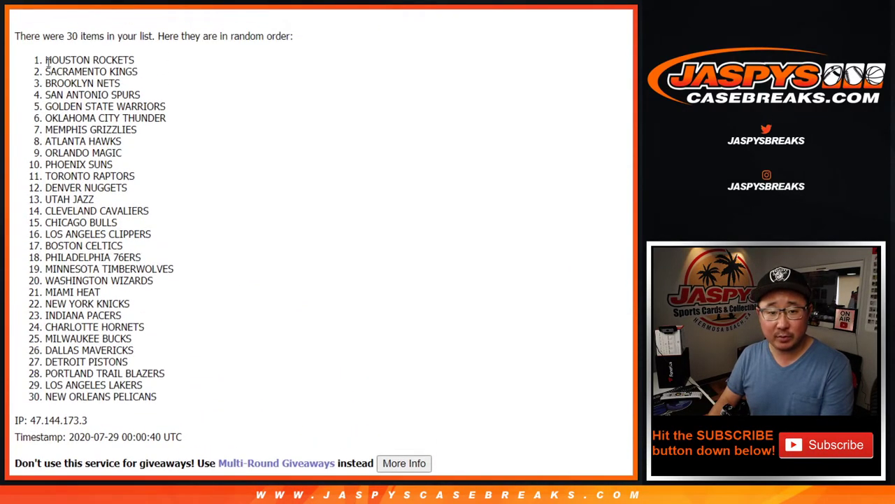
mouse_move(47, 60)
left_mouse_down()
mouse_move(89, 122)
mouse_move(174, 334)
mouse_move(179, 401)
left_mouse_up()
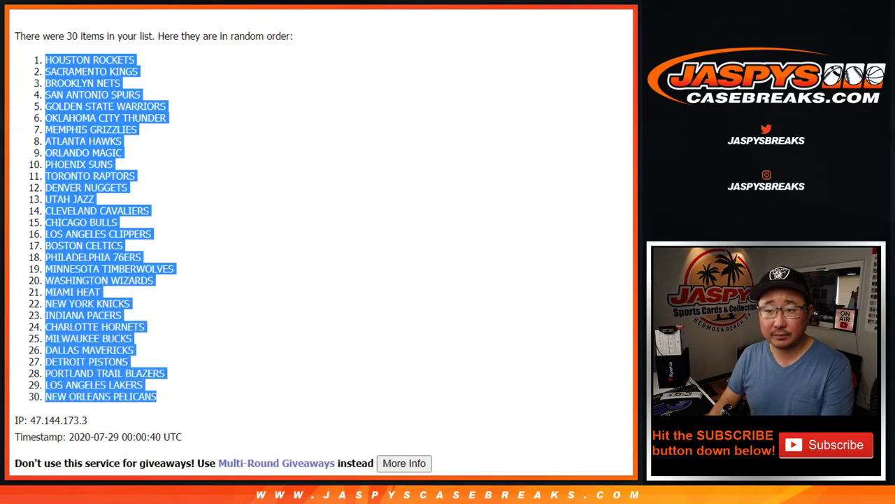
- Paste the 30 shuffled NBA teams into column B beside the buyer names
key("ctrl+c")
key("alt+Tab")
left_click(126, 108)
right_click(131, 109)
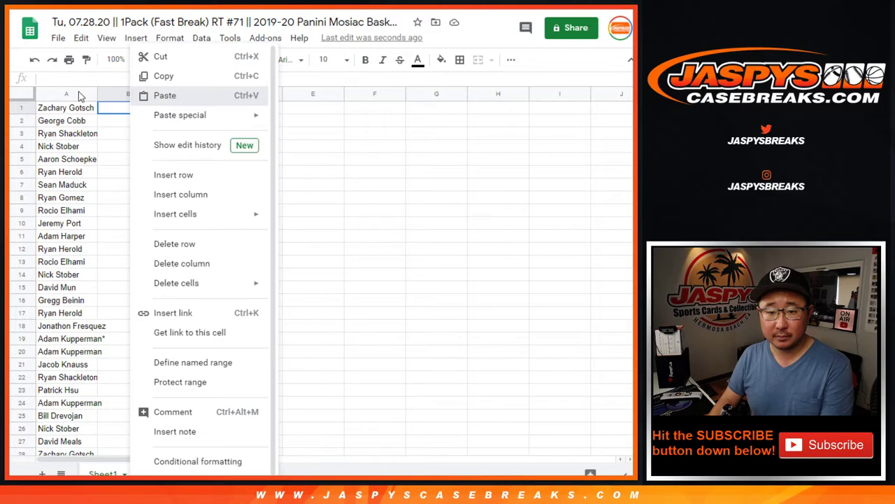
key("ctrl+v")
- Format the whole sheet in Cambria size 12 and set the zoom to 125%
left_click(26, 94)
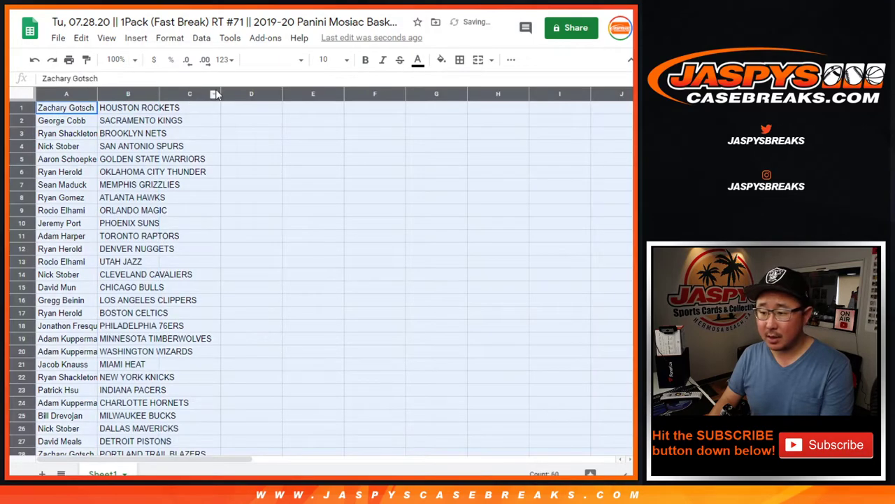
left_click(255, 60)
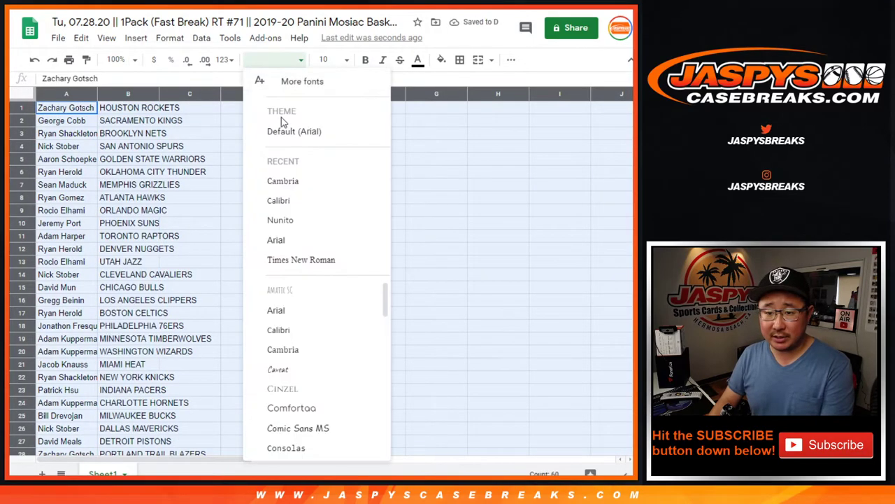
left_click(329, 60)
left_click(327, 199)
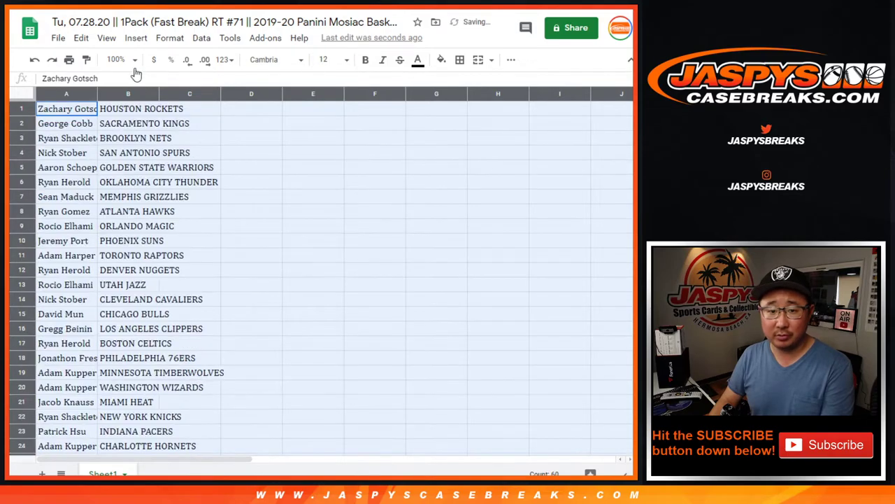
left_click(132, 60)
left_click(122, 179)
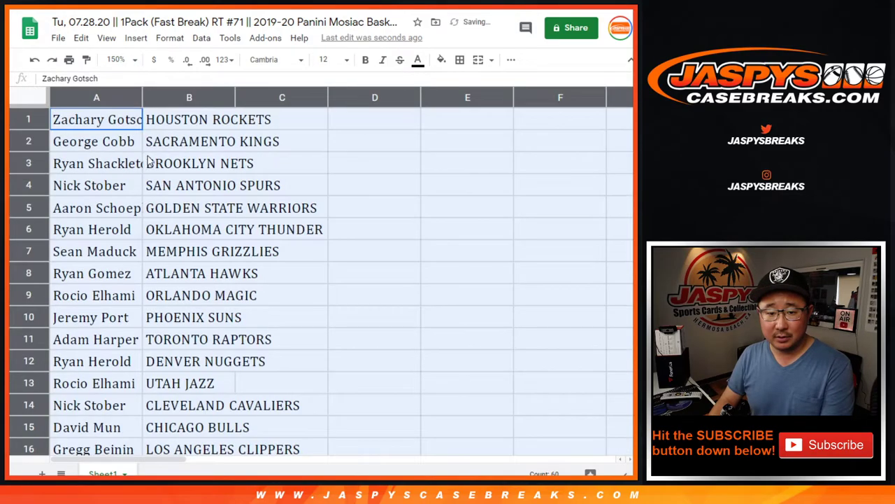
left_click(120, 60)
left_click(121, 160)
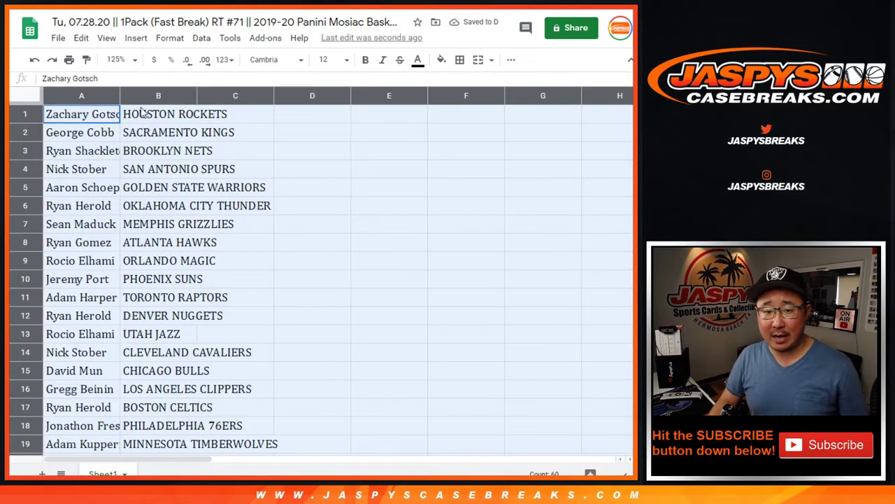
- Auto-fit columns A and B, then review the pairs in A1:B15 and A16:B30
double_click(119, 91)
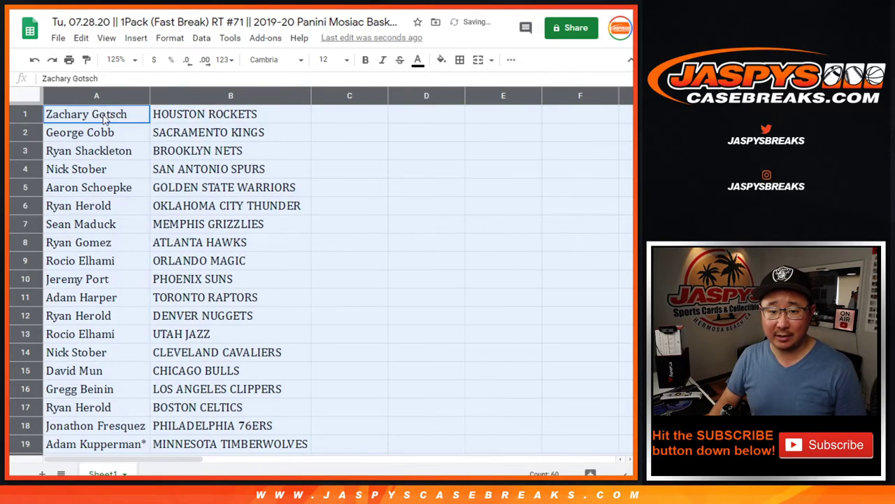
left_click(200, 375, "shift")
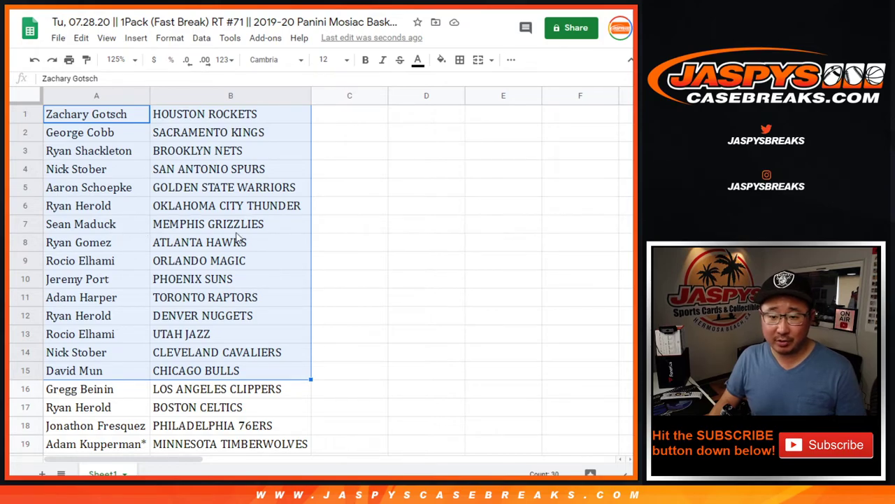
scroll(231, 250, "down", 6)
left_click(130, 175)
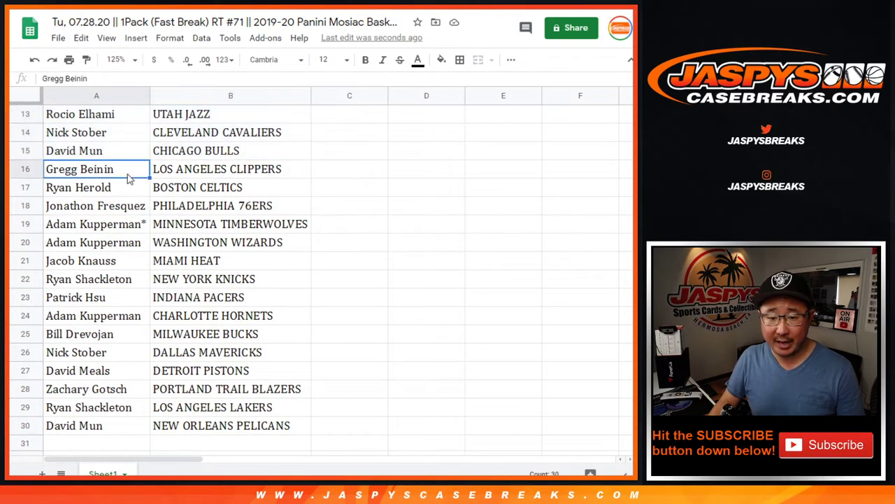
left_click(217, 427, "shift")
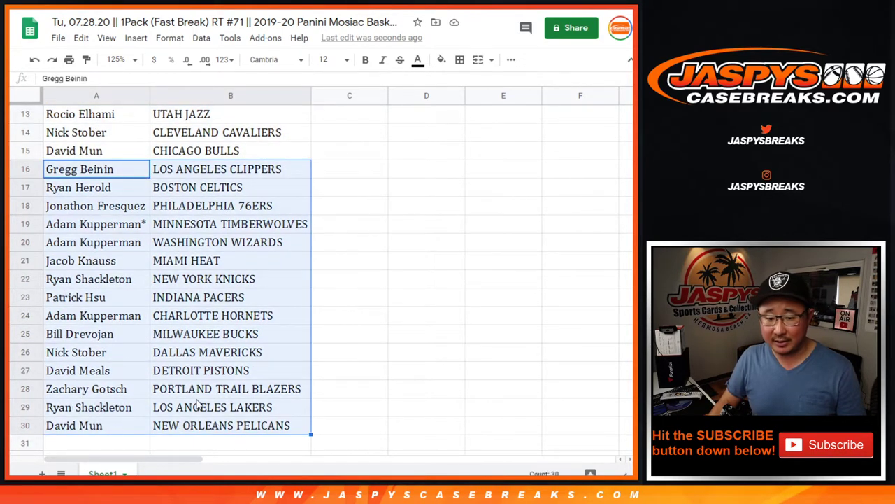
scroll(210, 392, "up", 6)
- Zoom to 80% and sort the table A to Z by team in column B
left_click(120, 60)
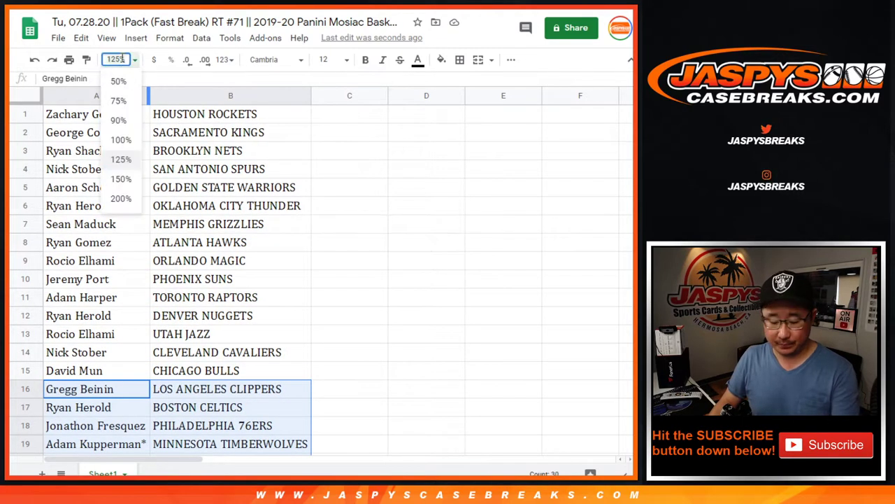
key("Return")
left_click(151, 94)
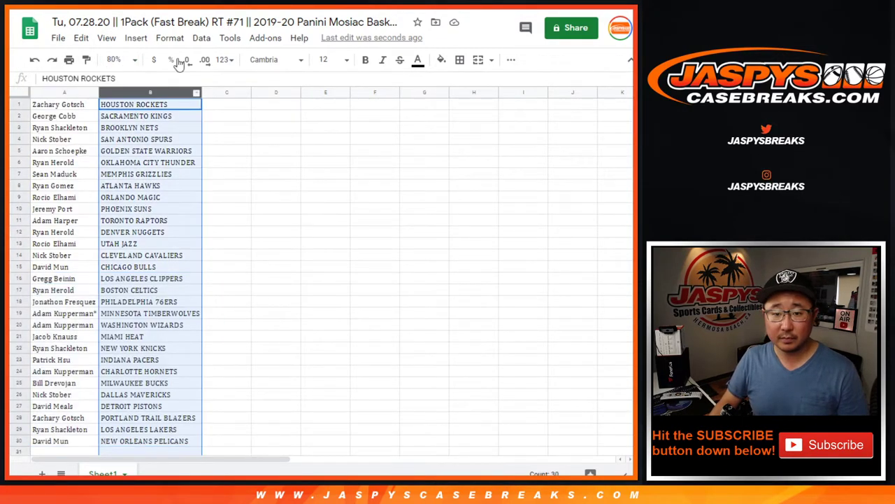
left_click(202, 38)
left_click(259, 62)
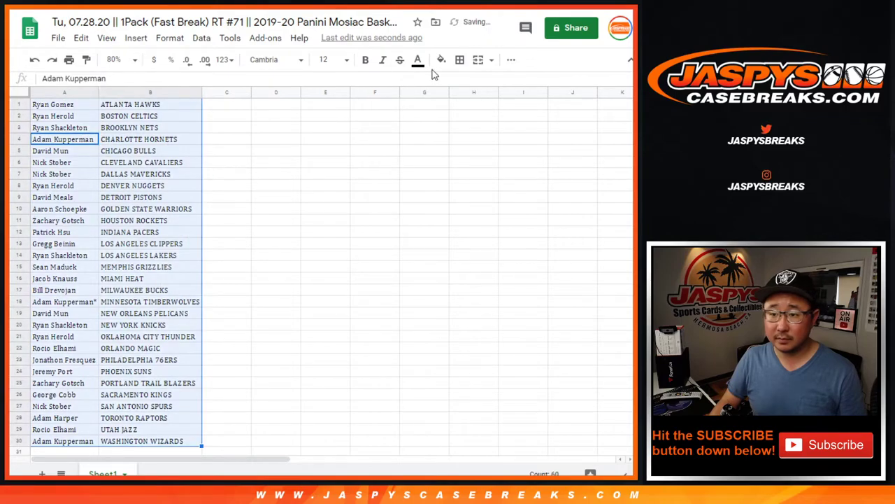
- Give A1:B30 borders on every cell and centre all the text
left_click(460, 59)
left_click(466, 82)
left_click(511, 60)
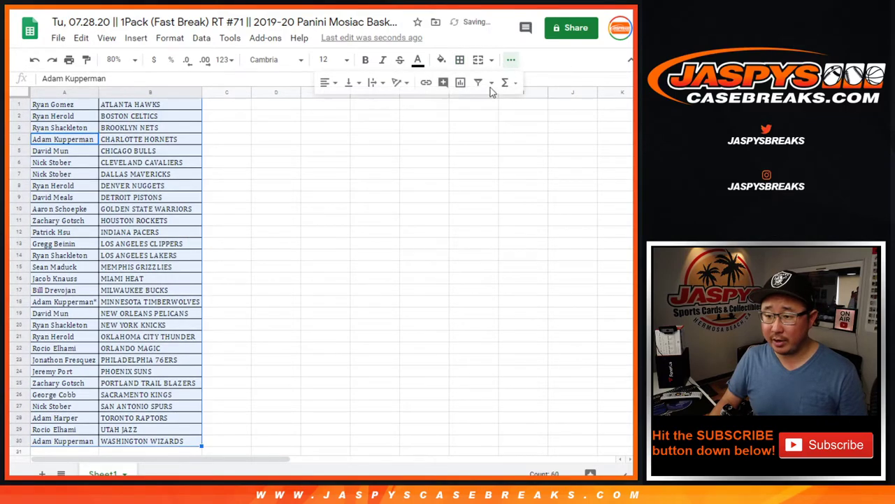
left_click(328, 82)
left_click(340, 99)
- Set the printout to portrait with the workbook title as a header
left_click(70, 61)
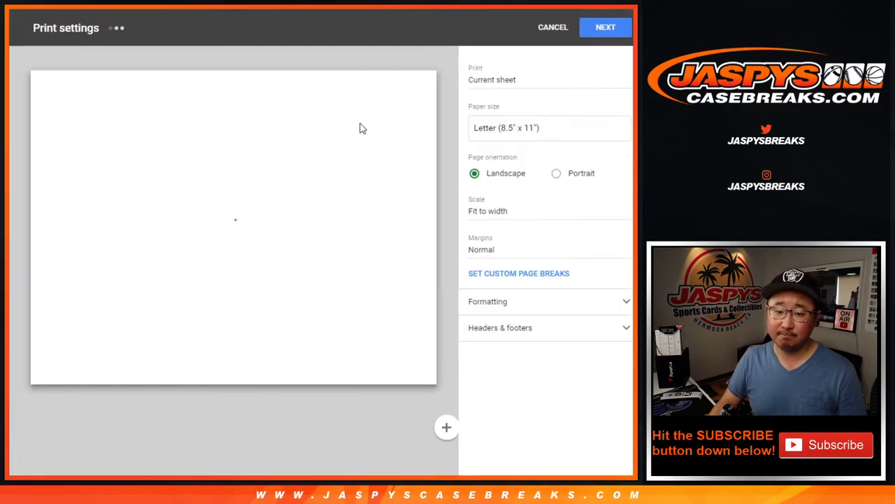
left_click(556, 173)
left_click(533, 329)
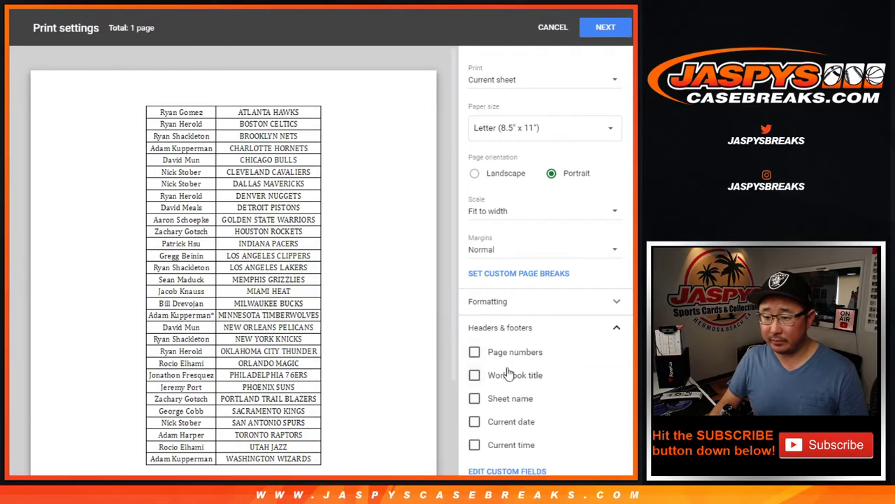
left_click(511, 375)
left_click(604, 27)
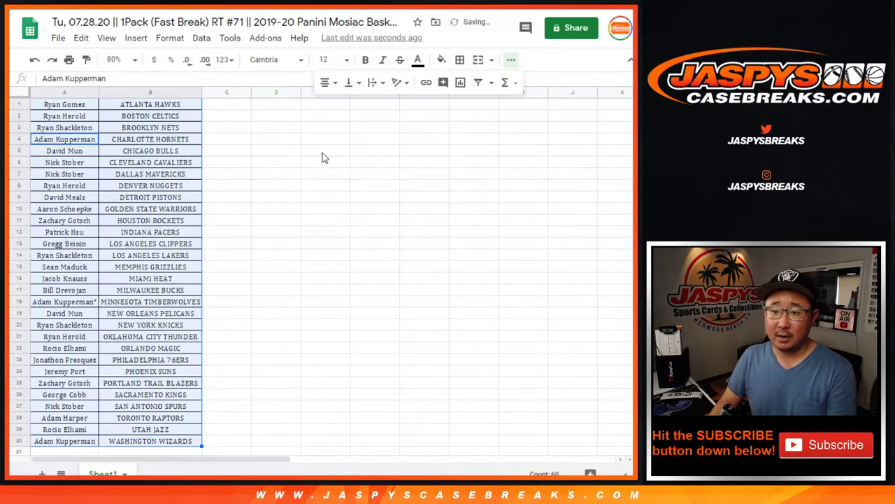
- Print the sorted buyer–team table from the print preview
key("Return")
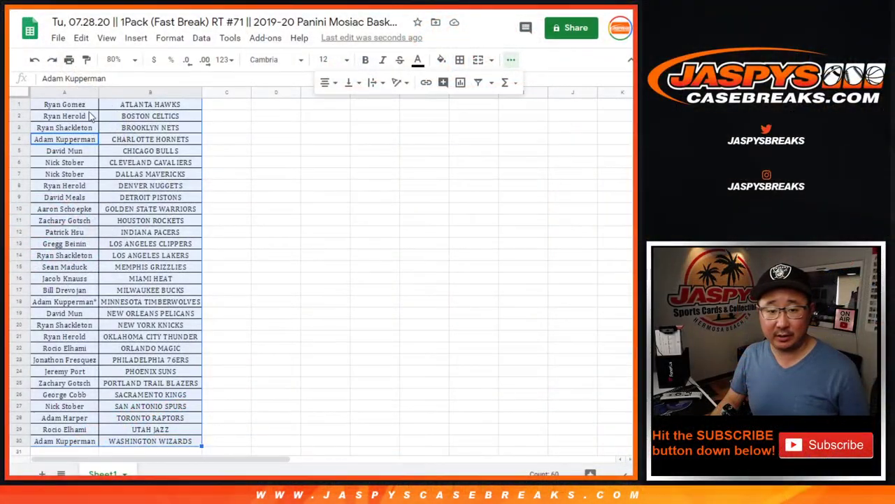
- Paste the buyer names from column A into the List Randomizer and roll two dice (3 and 5)
key("ctrl+Home")
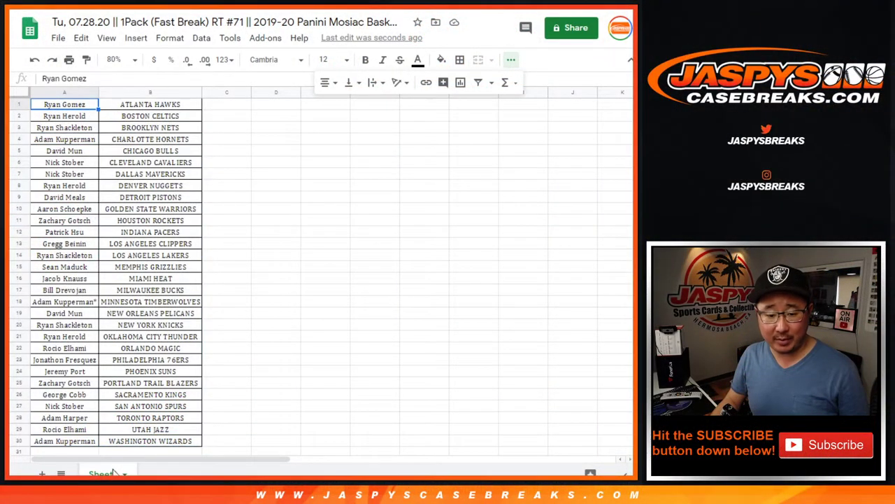
key("ctrl+shift+Down")
key("ctrl+c")
key("ctrl+Tab")
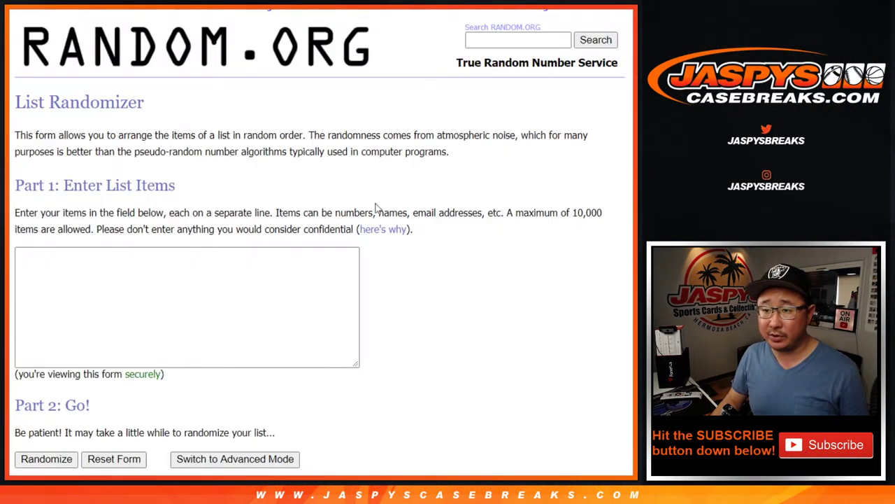
left_click(264, 300)
key("ctrl+v")
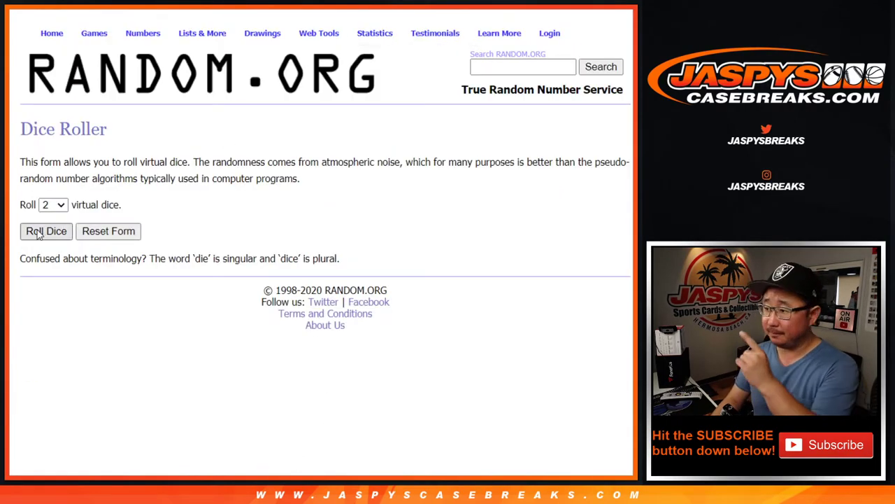
left_click(39, 233)
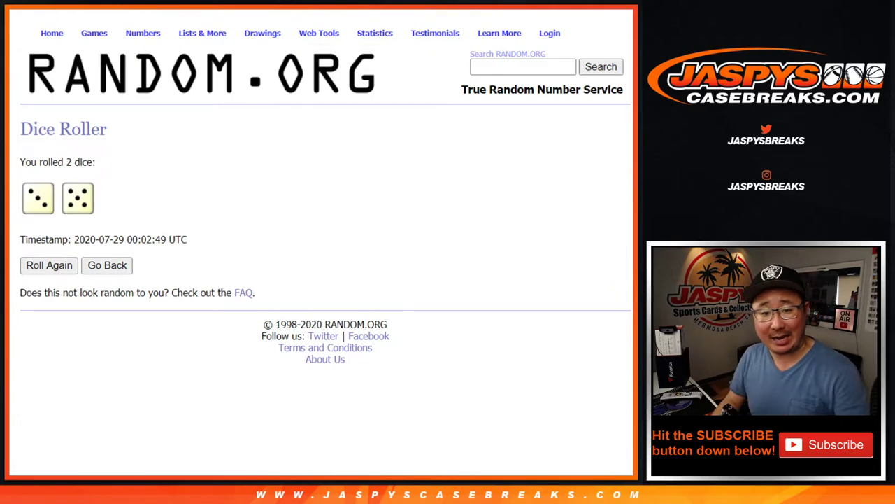
- Shuffle the 30-name buyer list eight times in a row on the List Randomizer
scroll(555, 245, "down", 2)
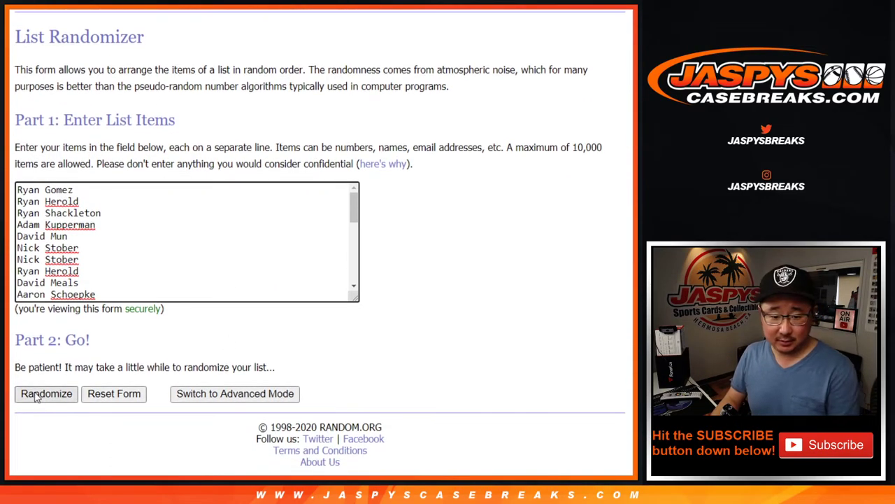
left_click(36, 394)
scroll(36, 396, "down", 3)
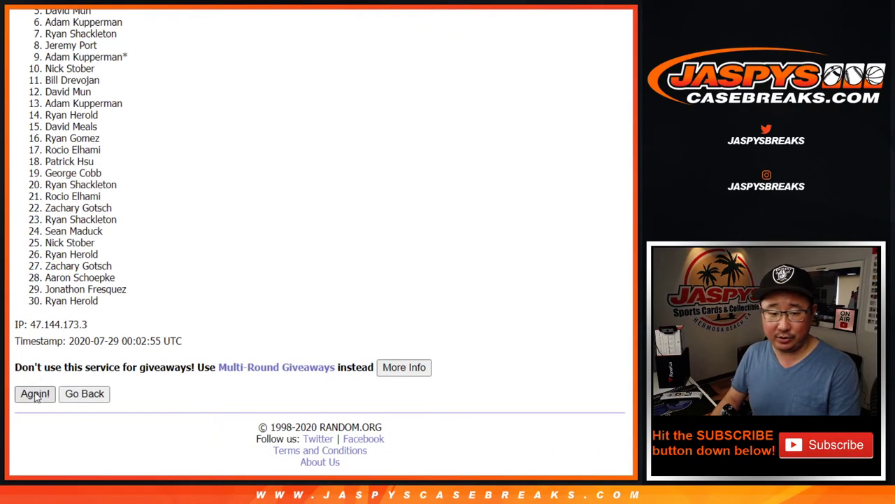
left_click(35, 394)
scroll(36, 396, "down", 5)
left_click(35, 394)
scroll(36, 396, "down", 5)
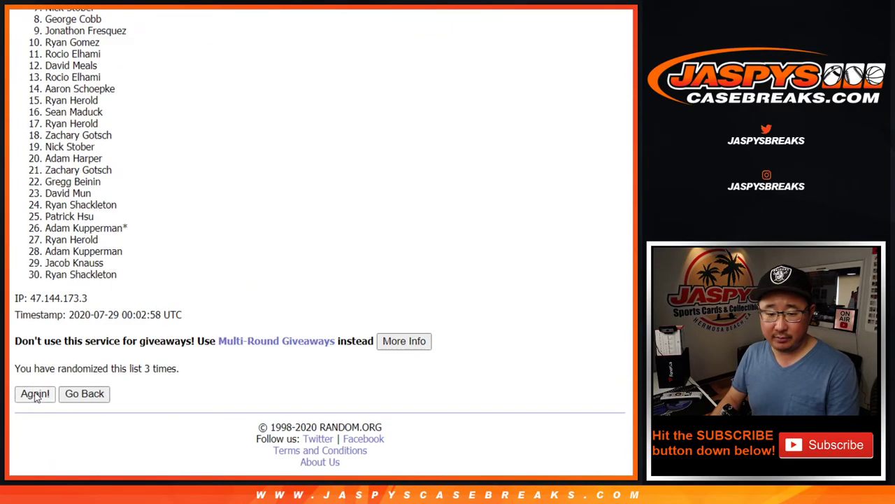
left_click(35, 394)
scroll(37, 396, "down", 5)
left_click(35, 394)
scroll(37, 396, "down", 5)
left_click(35, 394)
scroll(37, 396, "down", 5)
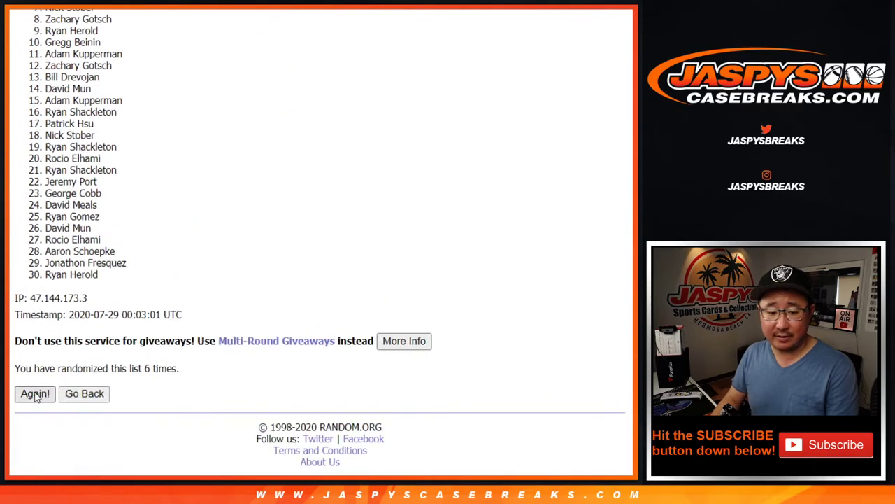
left_click(35, 394)
left_click(35, 394)
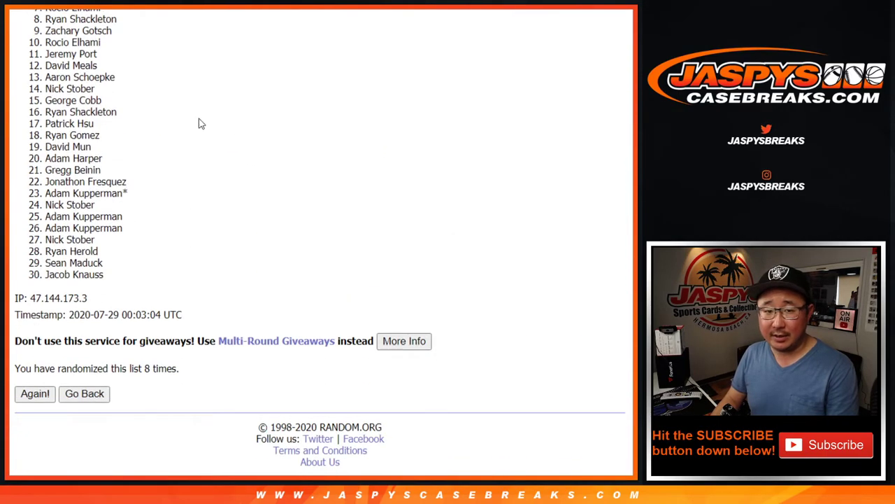
- Highlight names 1 through 8 at the top of the final shuffled buyer list
mouse_move(44, 35)
left_mouse_down()
mouse_move(62, 61)
mouse_move(132, 282)
mouse_move(175, 270)
mouse_move(179, 259)
left_mouse_up()
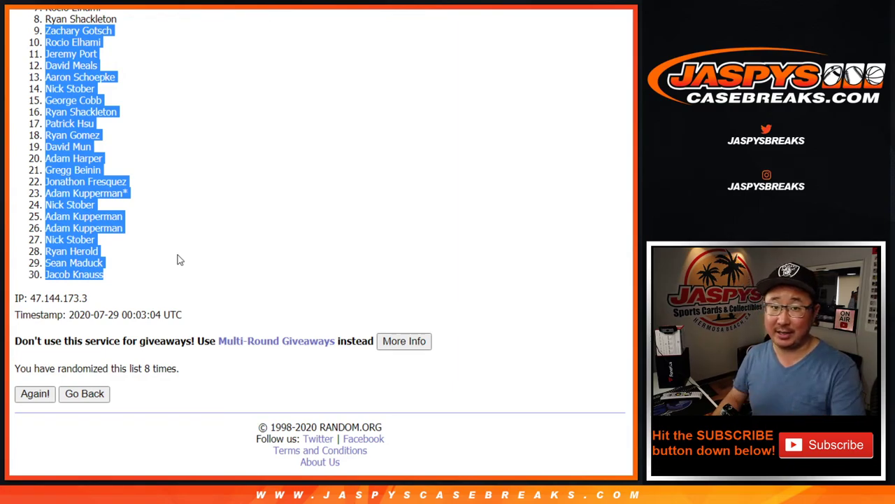
left_click(223, 73)
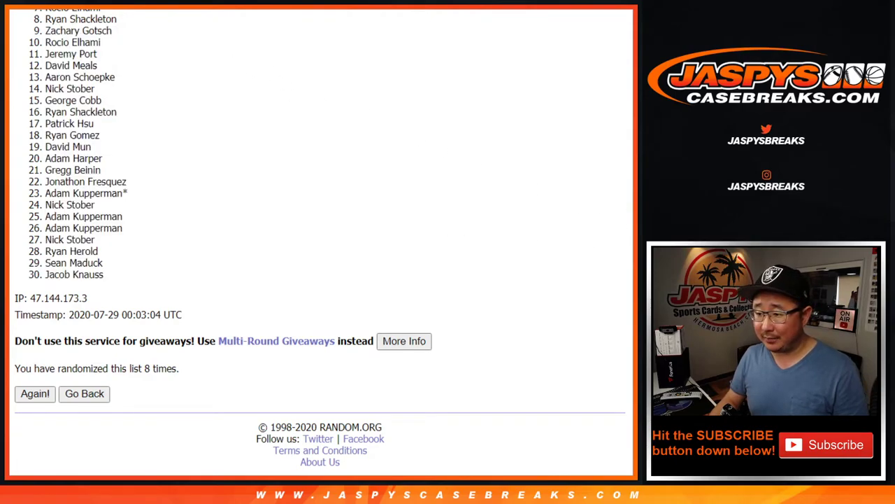
scroll(319, 241, "up", 1)
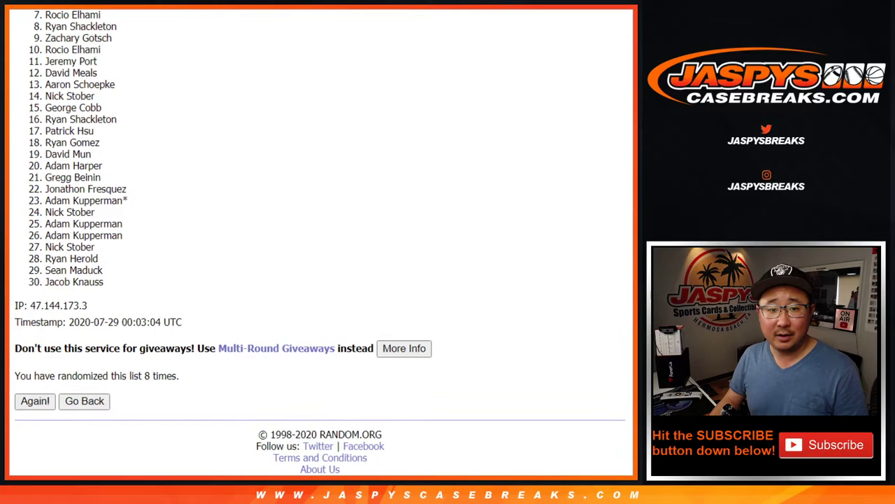
scroll(320, 241, "up", 2)
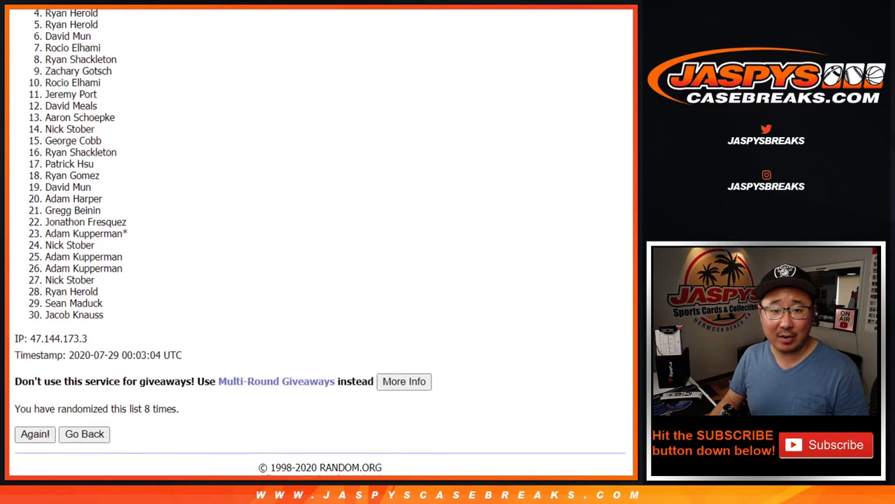
scroll(320, 241, "up", 1)
scroll(49, 21, "up", 1)
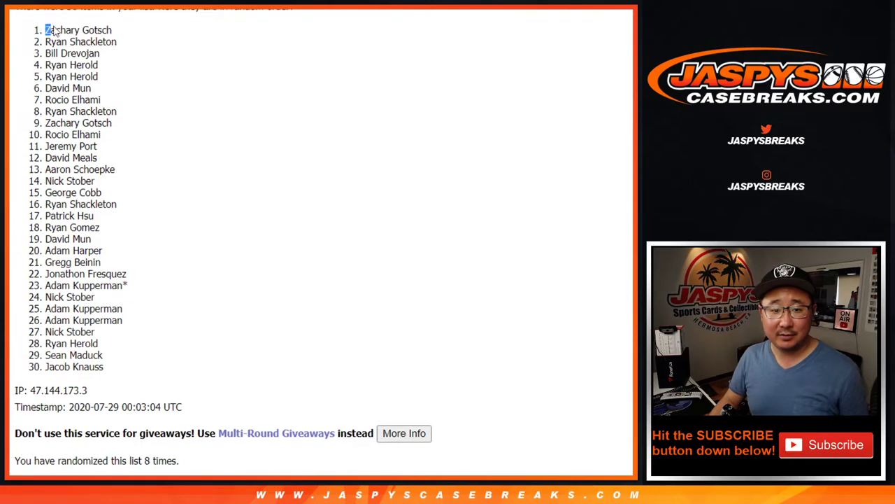
left_click_drag(49, 30, 124, 110)
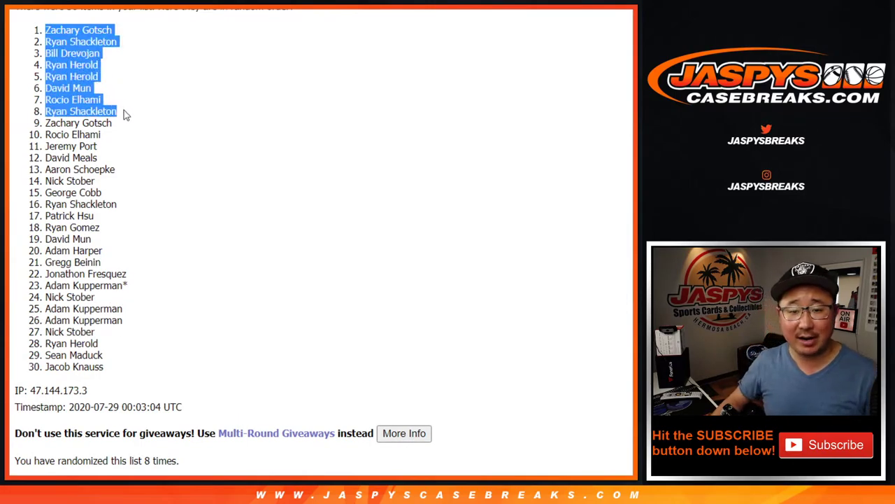